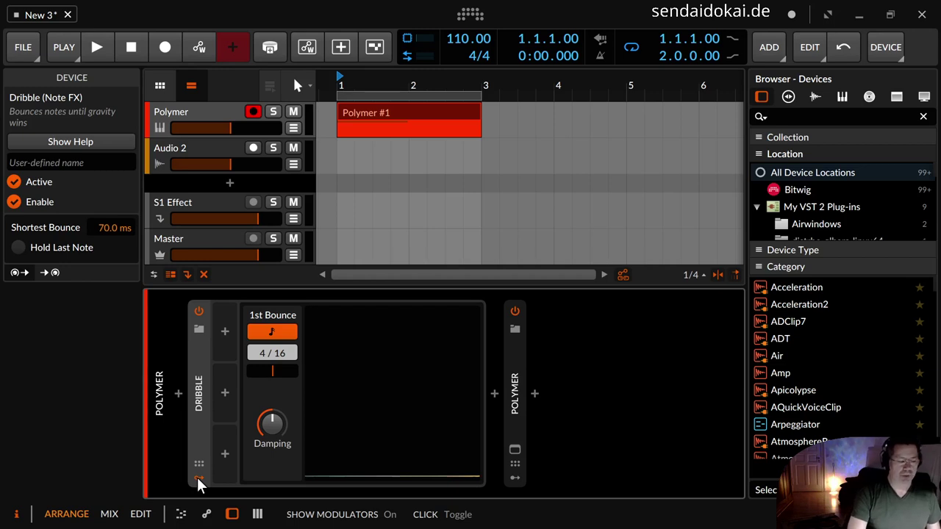
Hide the Dribble device's modulators and start playback of the Polymer #1 clip
click(197, 478)
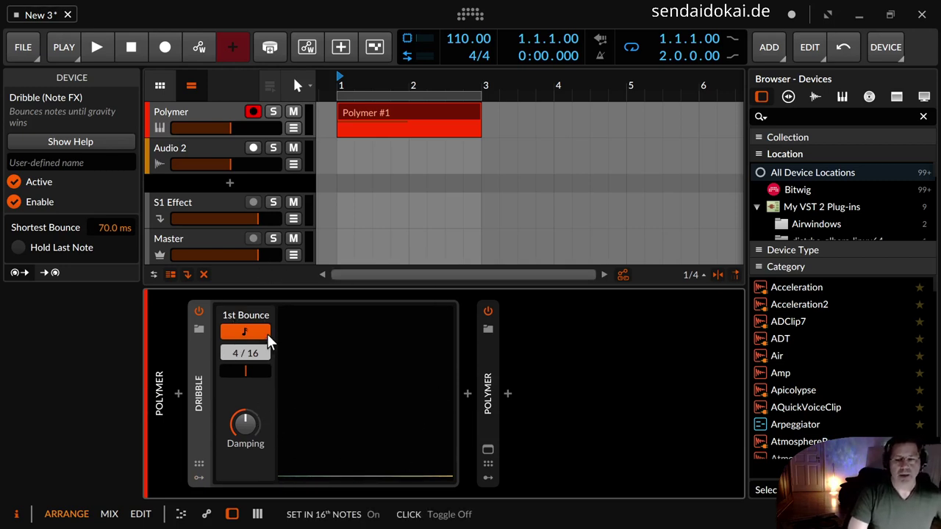
click(402, 113)
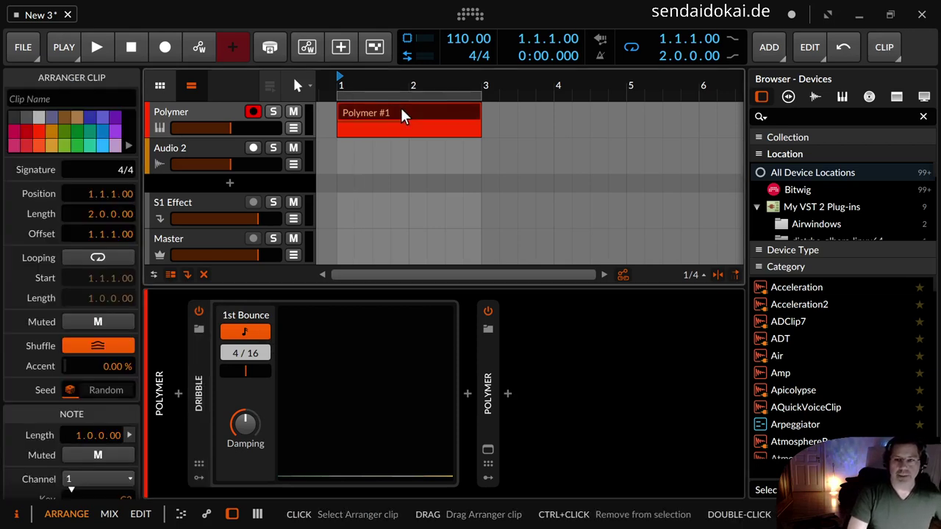
click(96, 46)
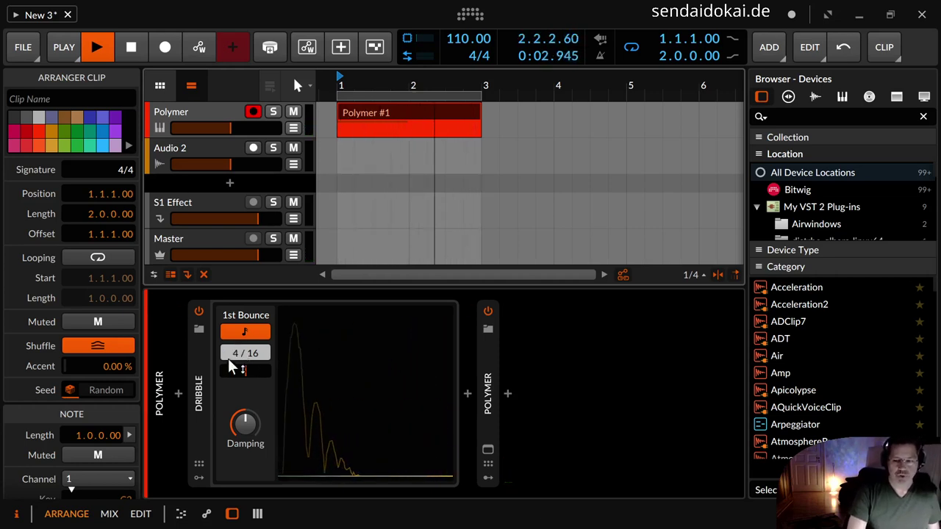
Try a 1/16 first bounce in Dribble during playback and settle on 6/16
drag(236, 353, 235, 364)
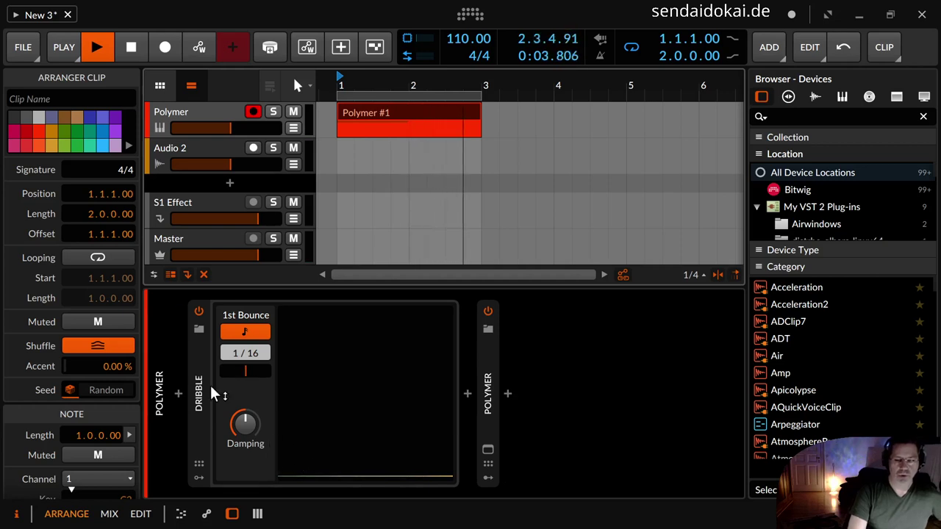
click(196, 353)
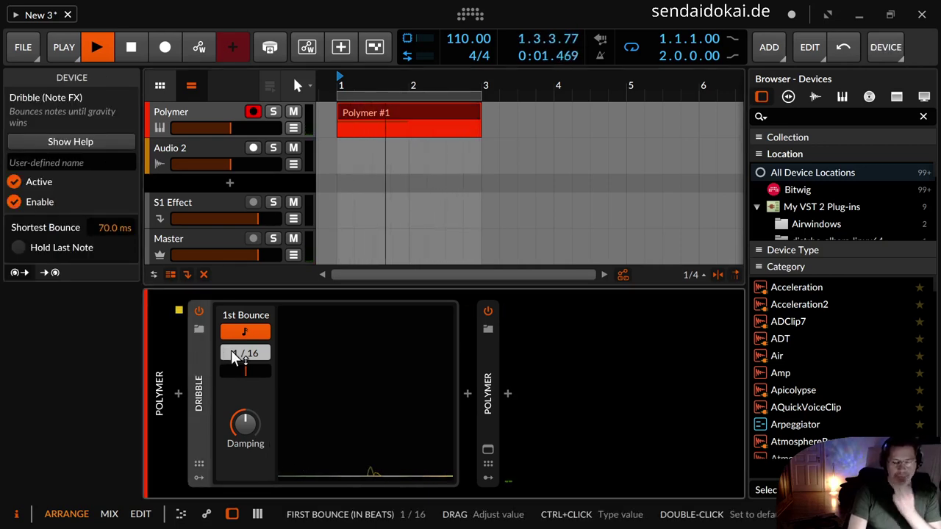
drag(233, 352, 233, 352)
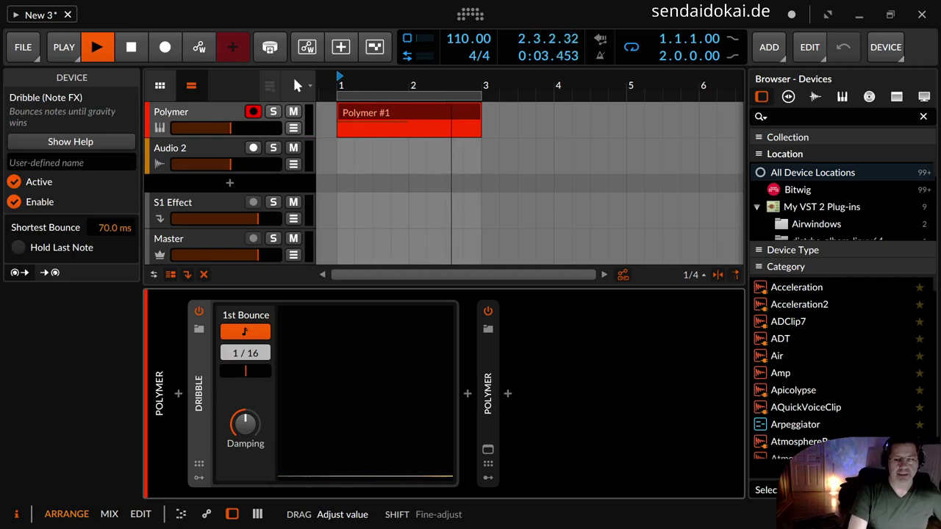
drag(232, 352, 231, 355)
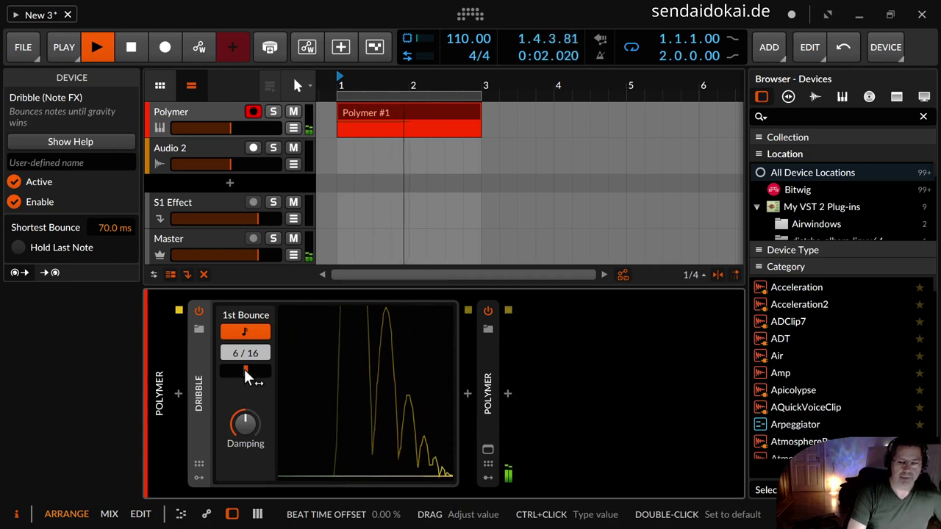
Try first-bounce beat time offsets of 27.9% and -33.0% in Dribble and reset the offset to its default
drag(243, 368, 266, 370)
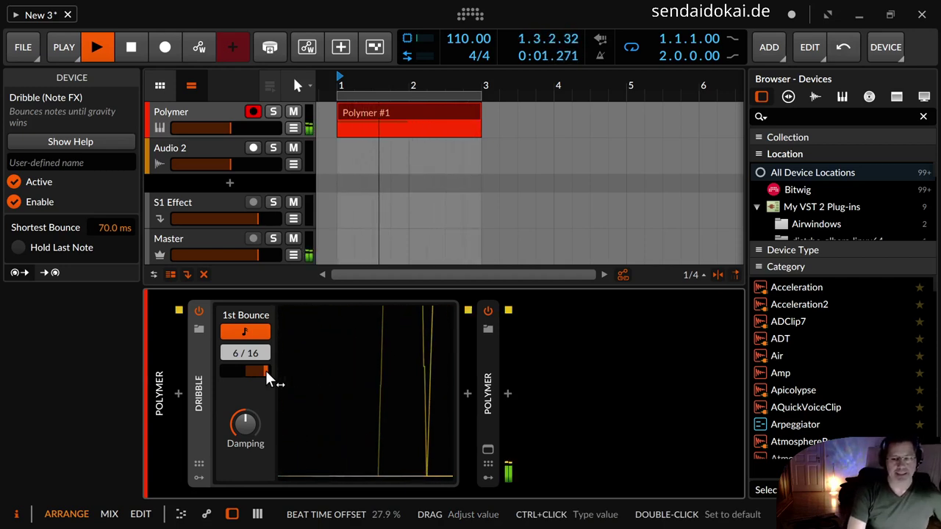
drag(266, 371, 264, 395)
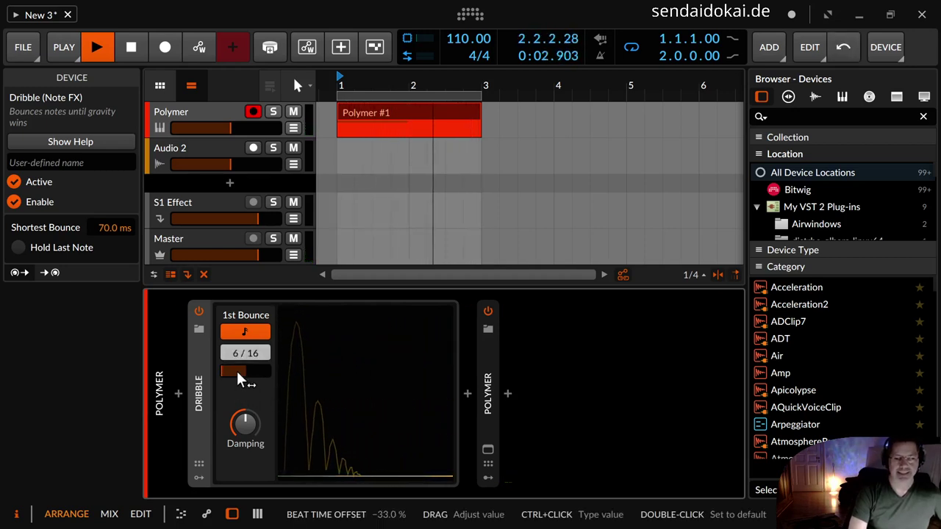
double_click(236, 369)
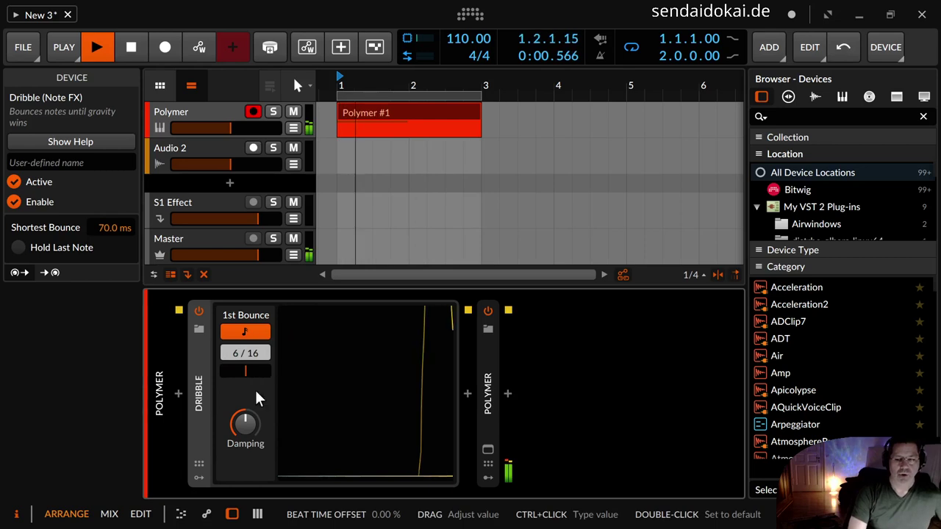
Try Dribble's Damping at 100% and at low values around 25% while the clip plays
mouse_move(247, 419)
mouse_down()
mouse_move(247, 406)
mouse_move(248, 421)
mouse_up()
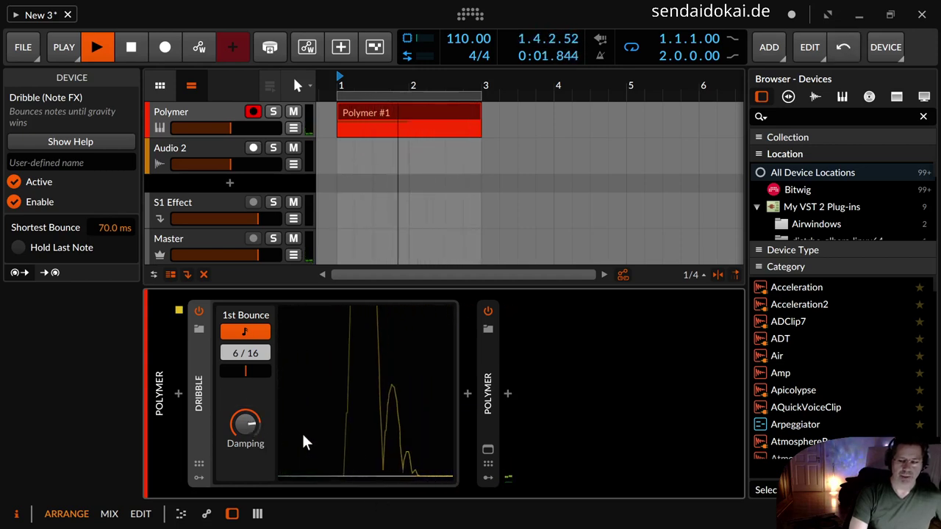
drag(248, 425, 249, 420)
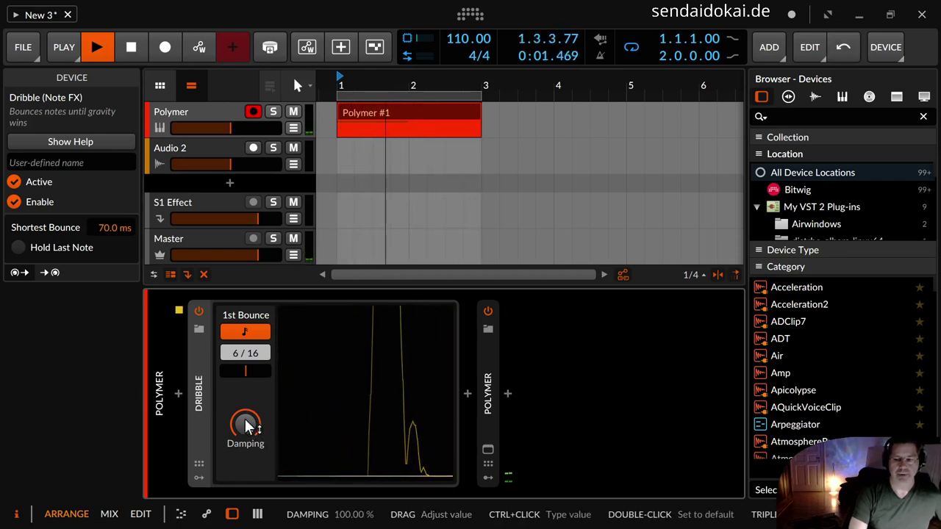
drag(249, 425, 249, 460)
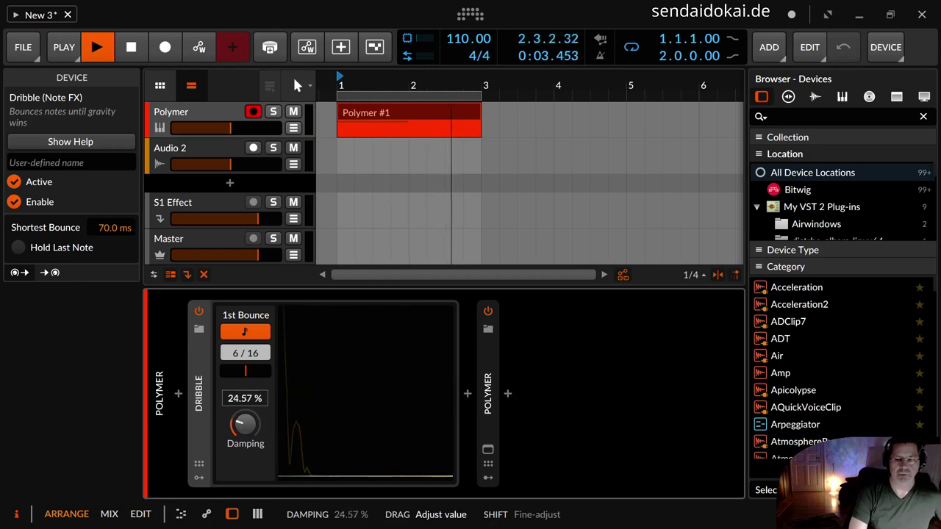
drag(249, 426, 249, 428)
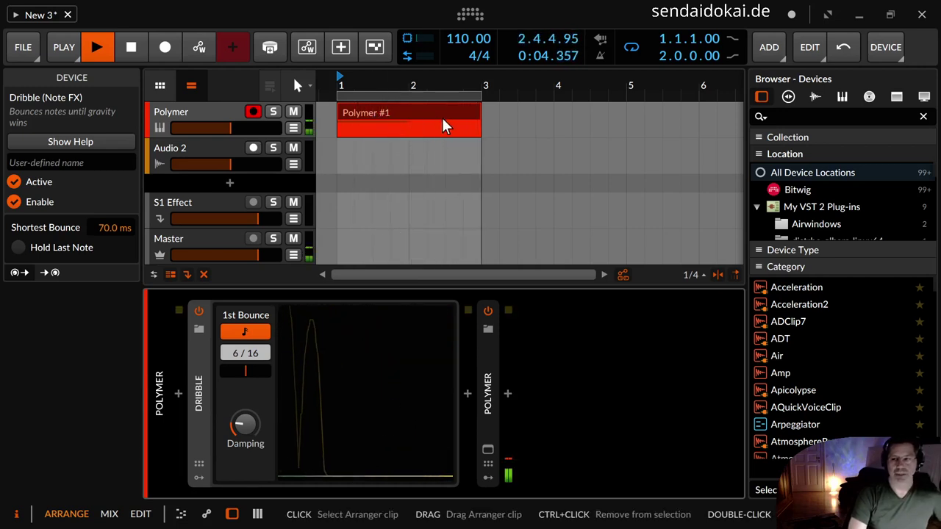
Open the Polymer #1 clip for note editing and extend the C2 note to two bars
double_click(470, 110)
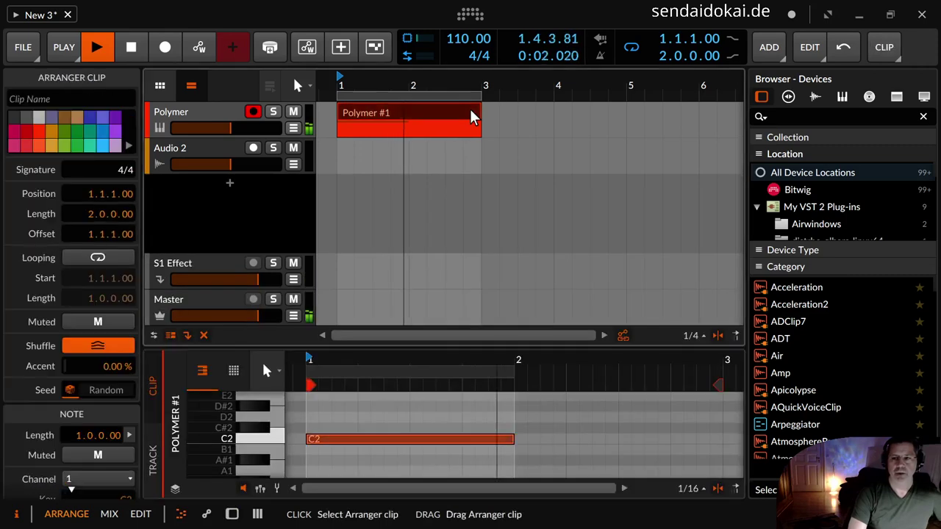
drag(516, 439, 665, 440)
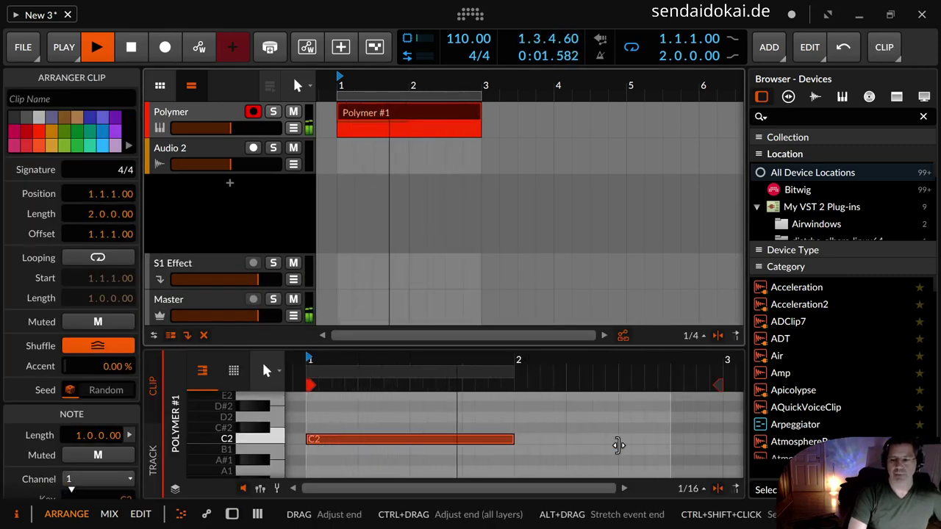
drag(514, 440, 711, 443)
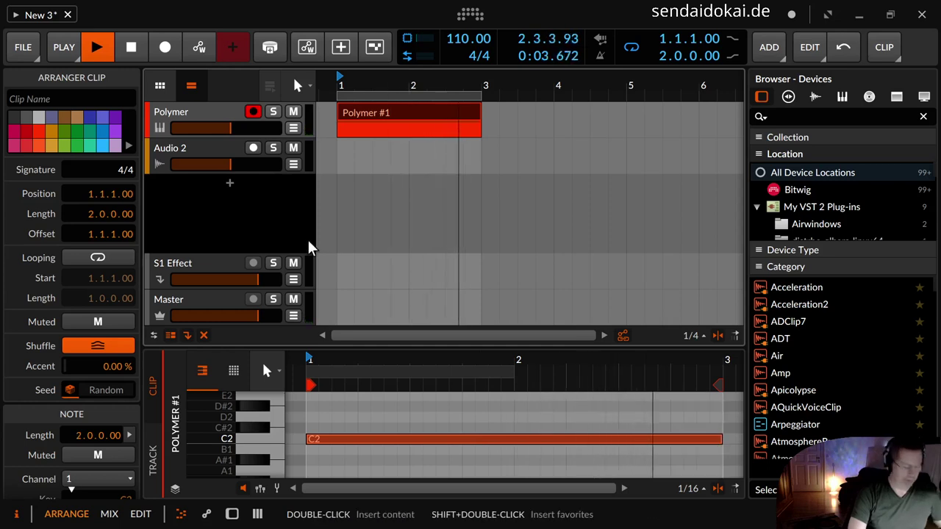
Return to the Dribble device, set Damping to about 35% and Shortest Bounce to 10.0 ms, and restart playback
key(d)
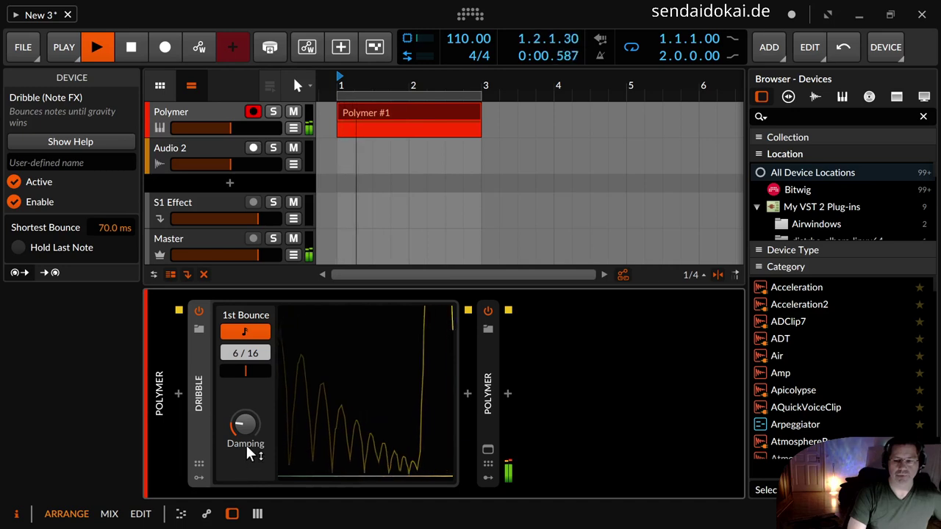
mouse_move(244, 450)
mouse_down()
mouse_move(244, 439)
mouse_move(244, 450)
mouse_up()
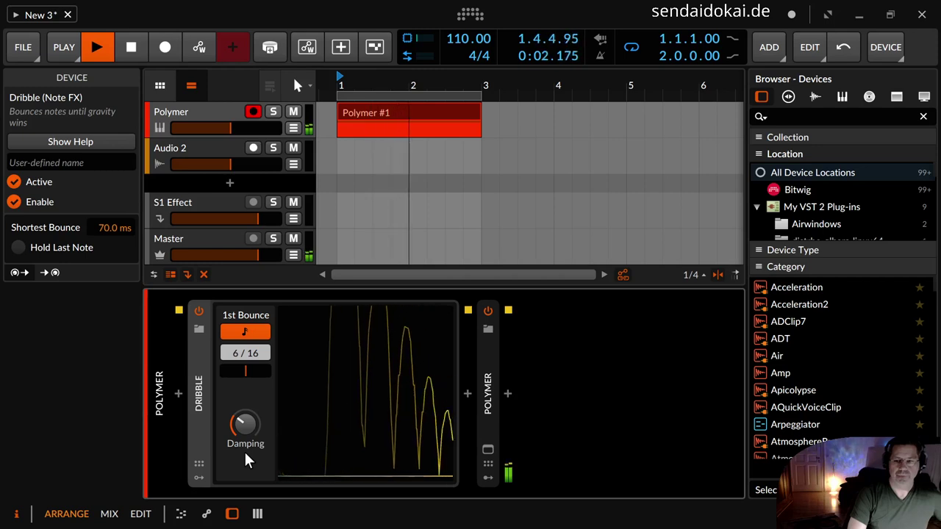
key(space)
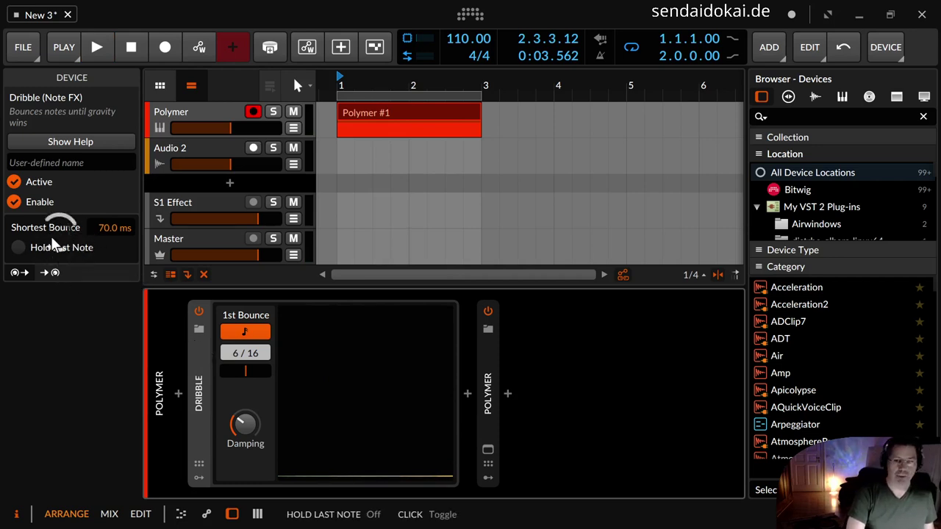
double_click(108, 225)
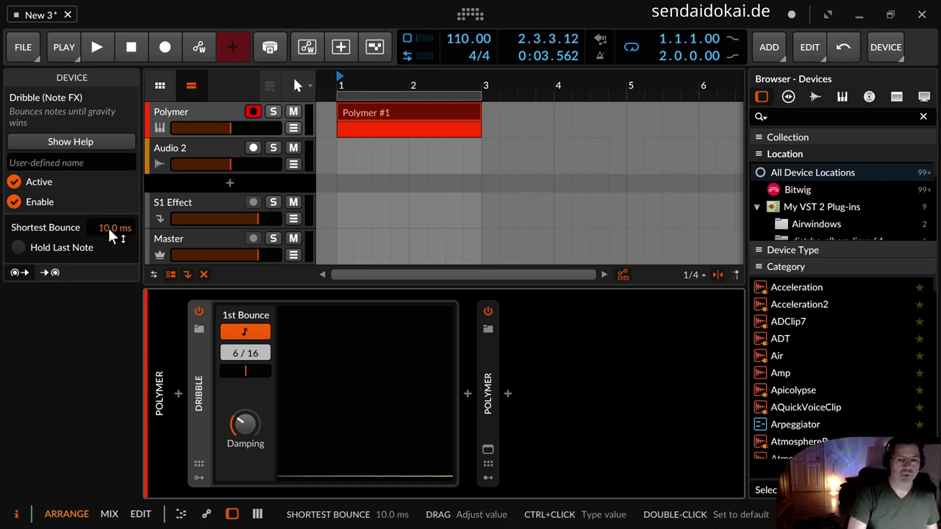
key(space)
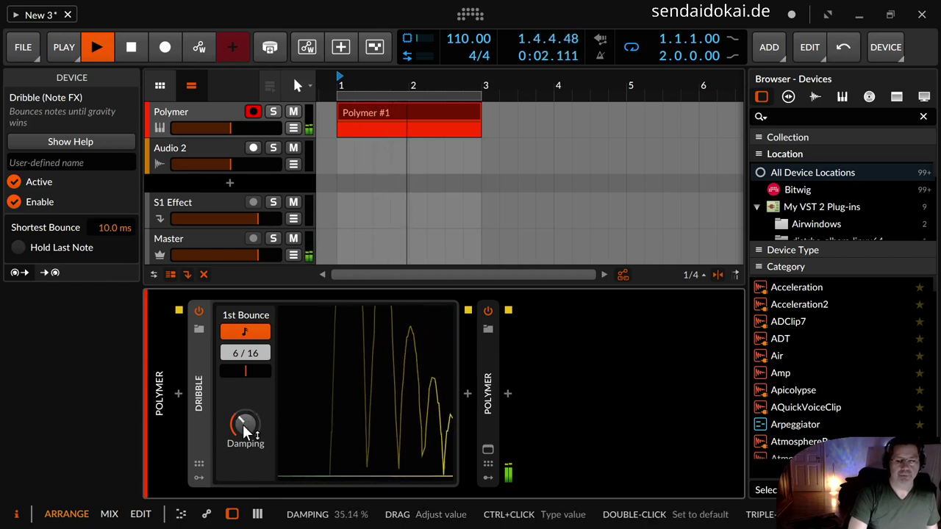
Raise Dribble's Damping to about the middle of its range and compare a Shortest Bounce of 100 ms with 10.0 ms
drag(245, 431, 245, 404)
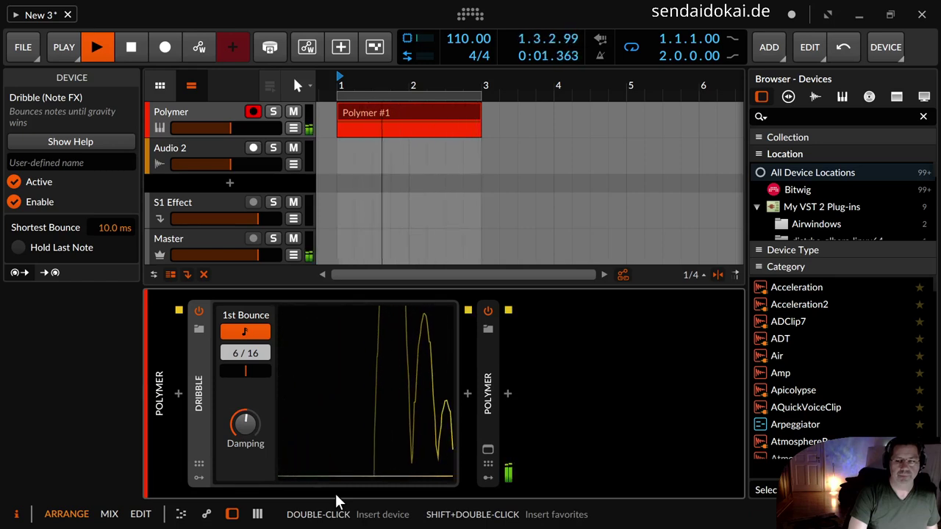
drag(100, 228, 100, 186)
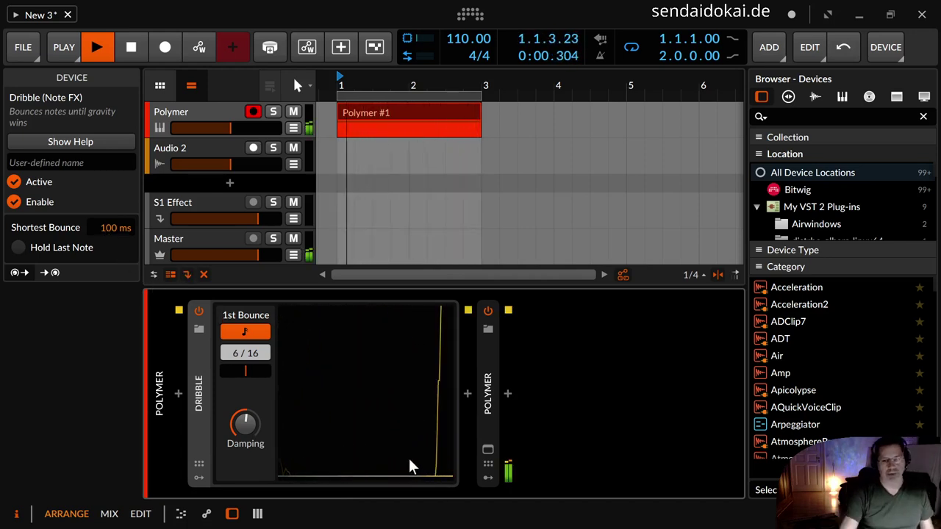
drag(118, 224, 117, 280)
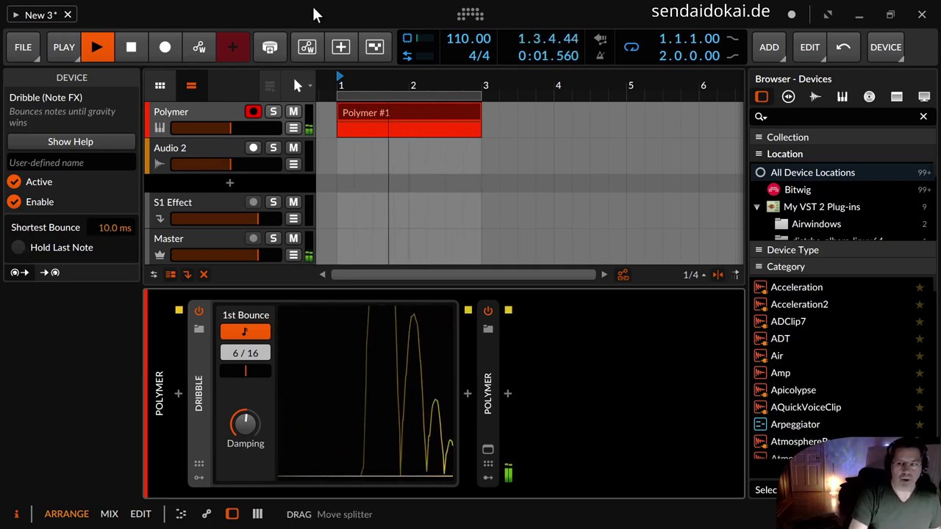
Enable Hold Last Note in Dribble and shorten the clip's C2 note to one bar
click(34, 248)
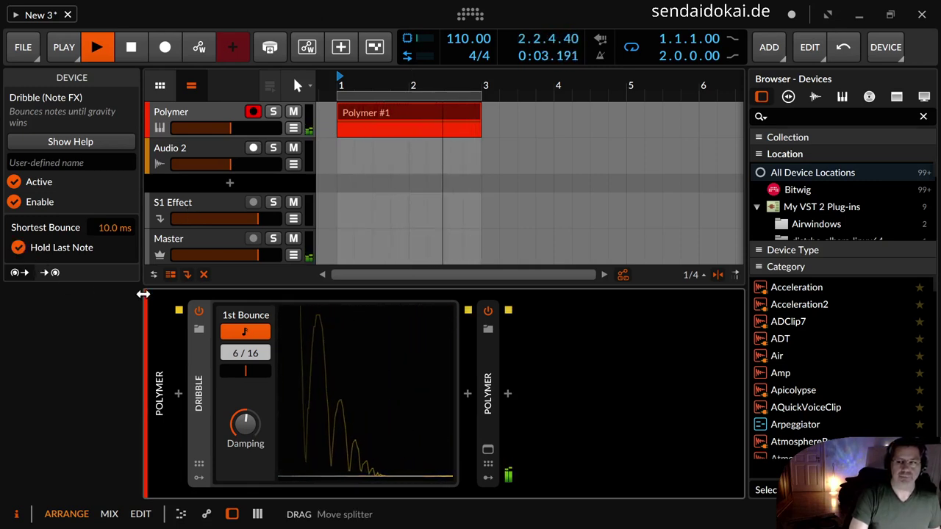
double_click(380, 104)
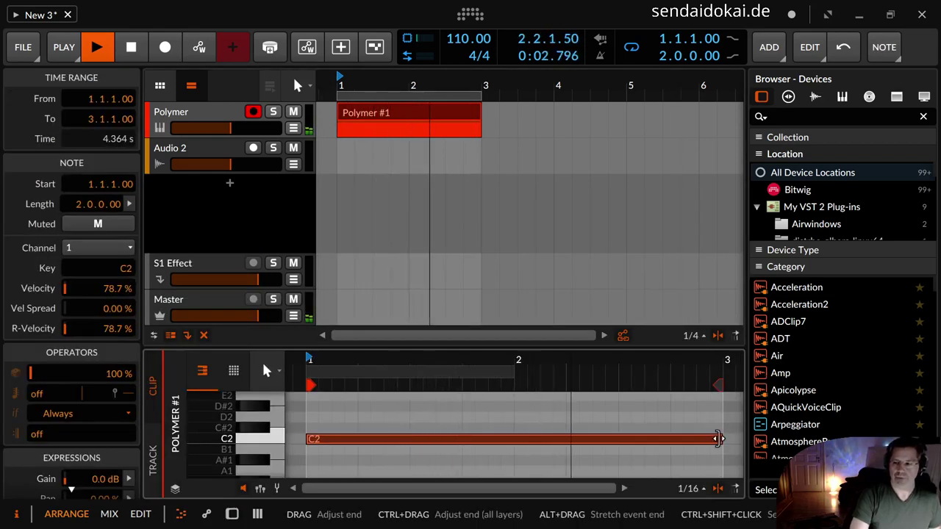
drag(717, 440, 508, 426)
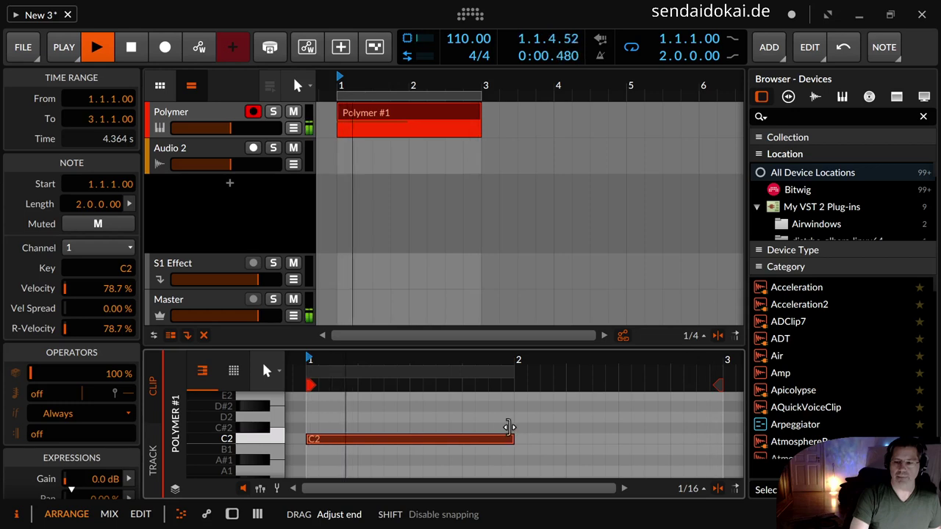
Configure Dribble with a 70.0 ms Shortest Bounce, Hold Last Note off and a higher Damping amount
key(d)
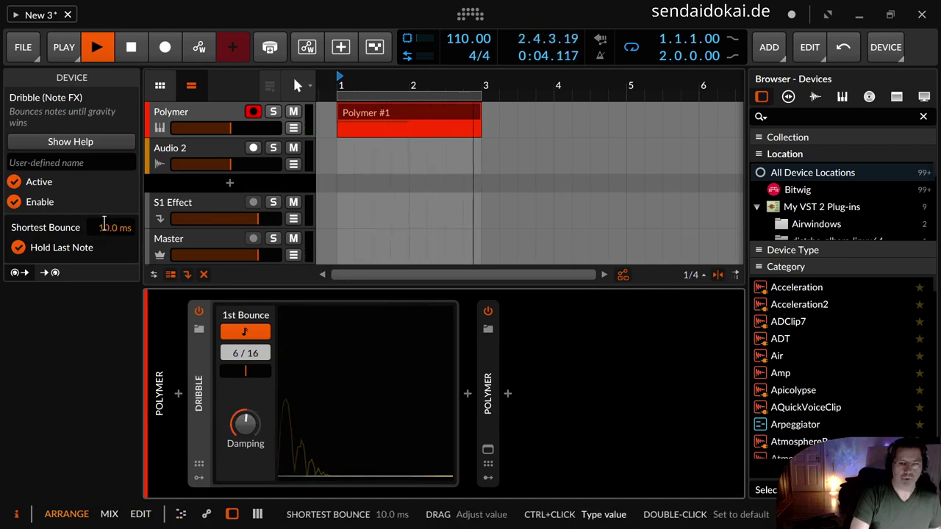
drag(103, 222, 103, 192)
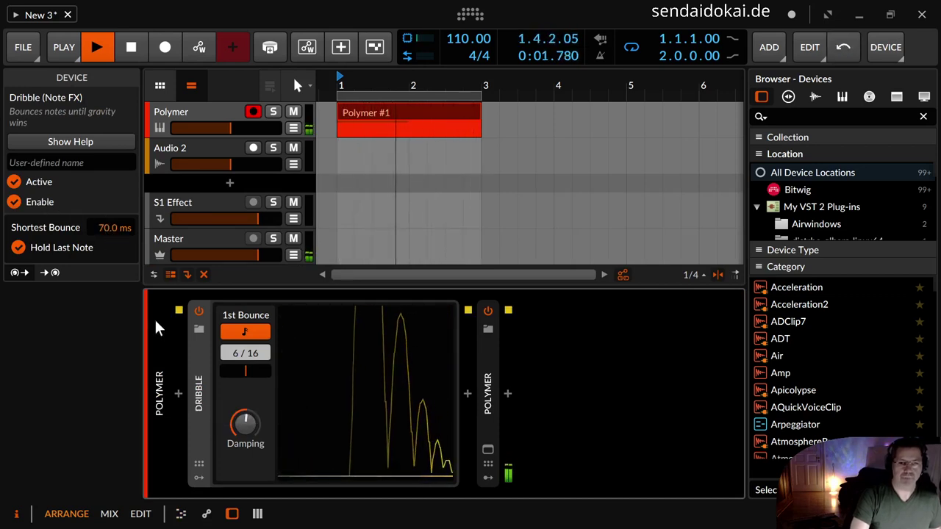
click(17, 248)
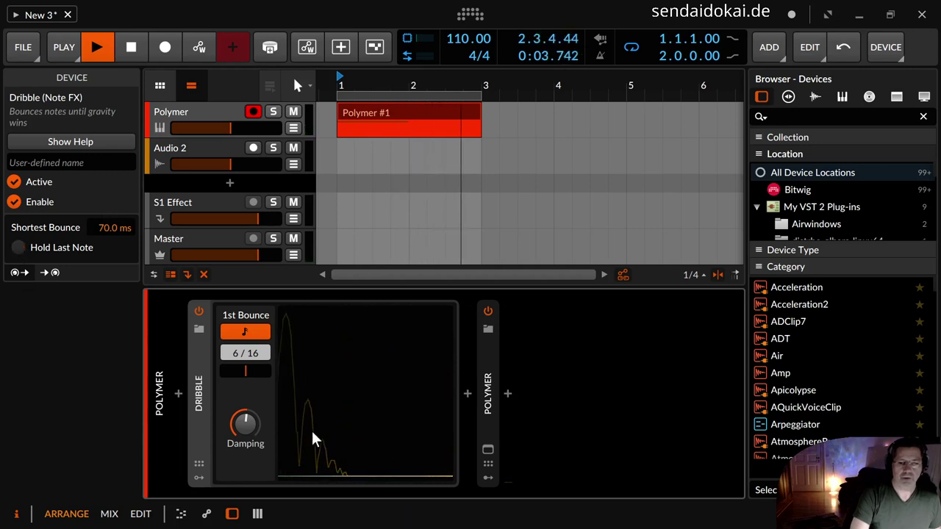
drag(251, 426, 241, 413)
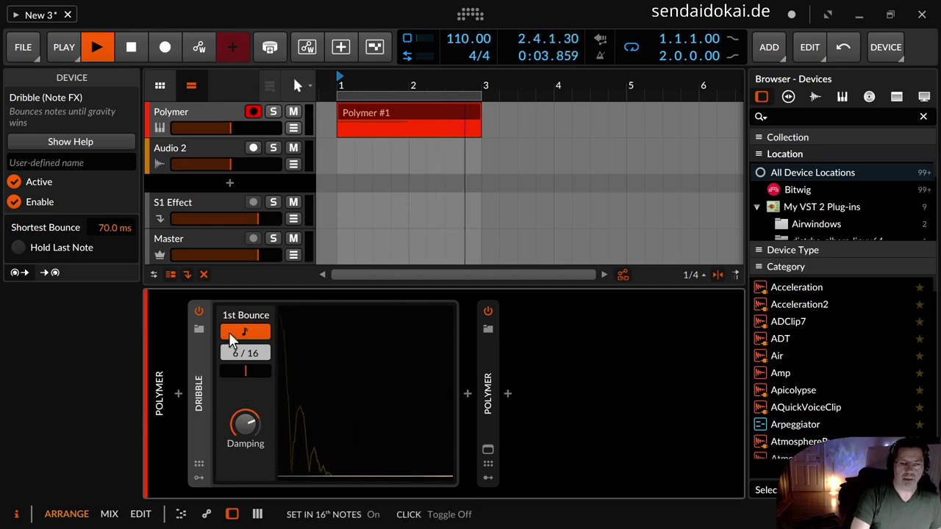
Copy the C2 note in the Polymer #1 clip up to D#2 and enlarge the note editor
double_click(403, 110)
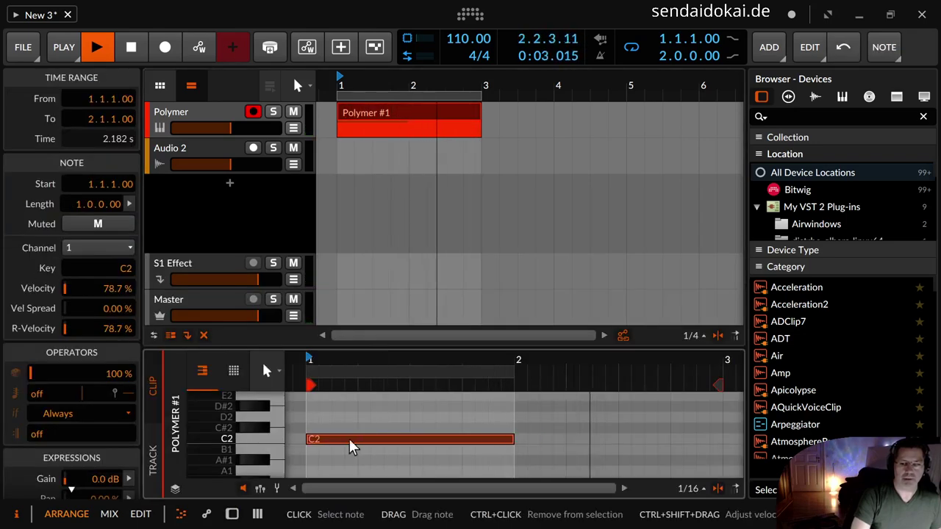
drag(350, 442, 357, 407)
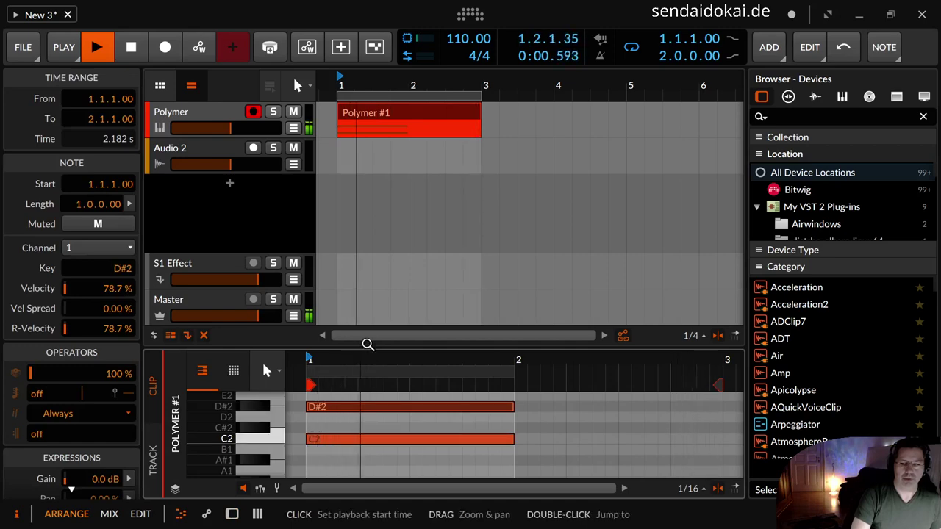
drag(360, 346, 361, 203)
scroll(366, 318, up, 4)
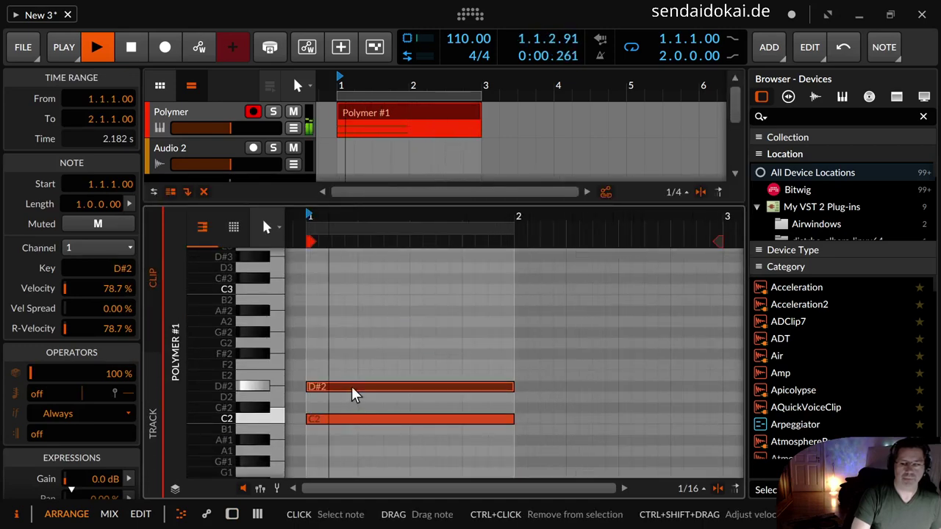
Copy the D#2 note to G2 at 1.2.1, shorten it to half a bar, and copy that to C3 at 1.3.3
drag(366, 394, 415, 344)
drag(564, 344, 511, 344)
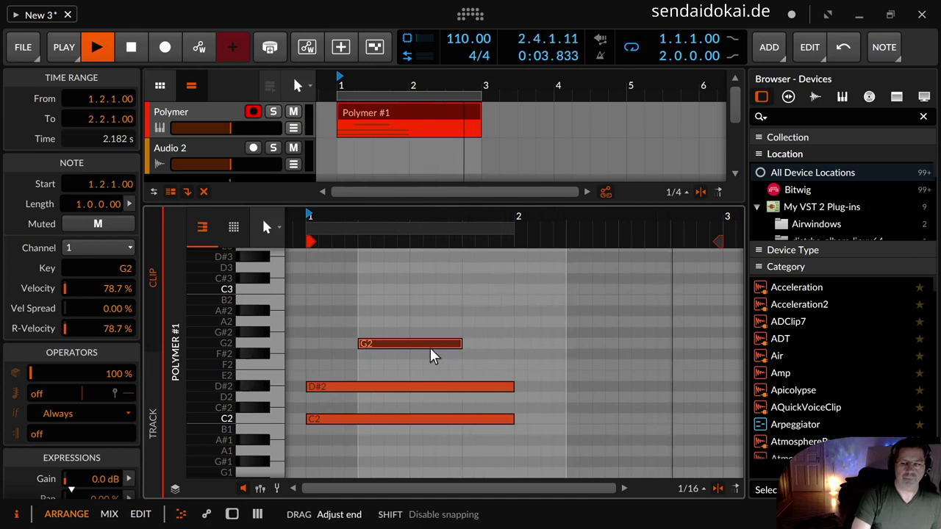
drag(407, 343, 488, 293)
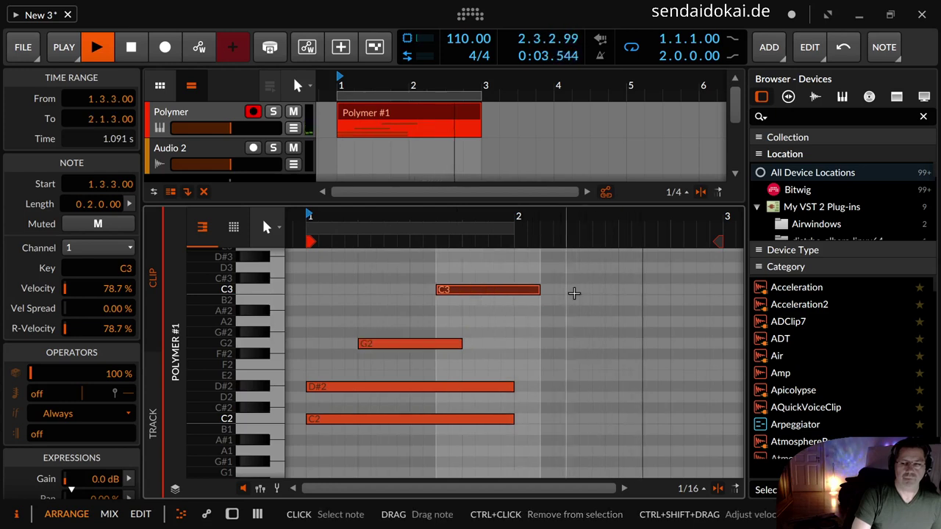
Set the Polymer track's Dribble to a 3/16 1st Bounce, lower Damping to below 31%, and stop playback
key(d)
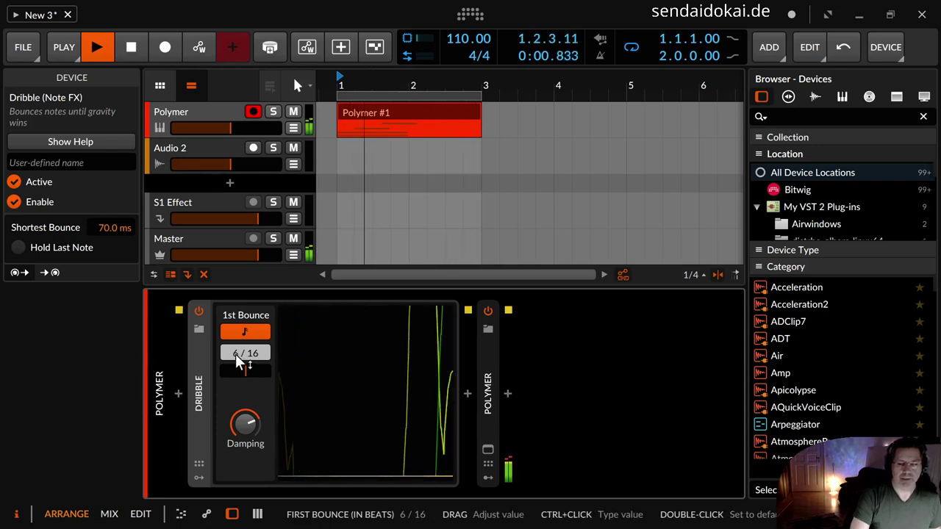
drag(235, 354, 237, 361)
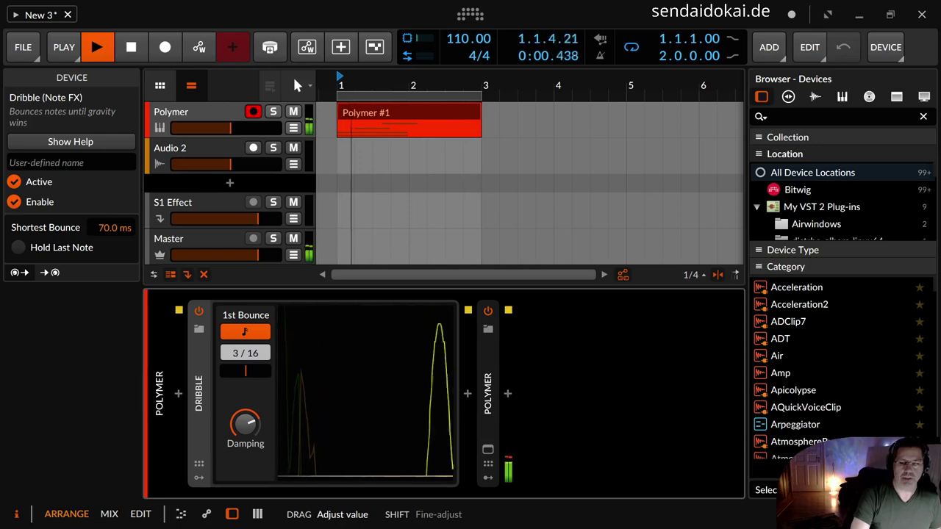
mouse_move(254, 430)
mouse_down()
mouse_move(254, 471)
mouse_move(250, 418)
mouse_up()
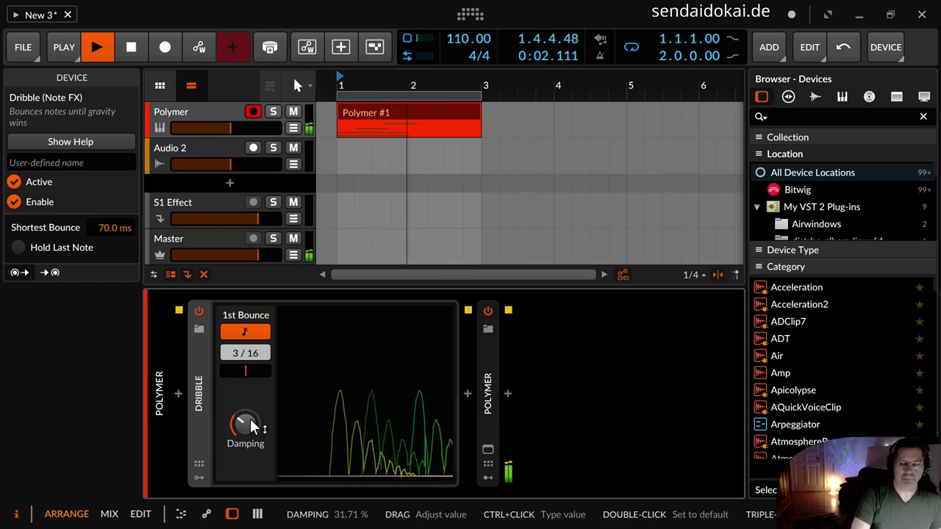
drag(252, 422, 251, 433)
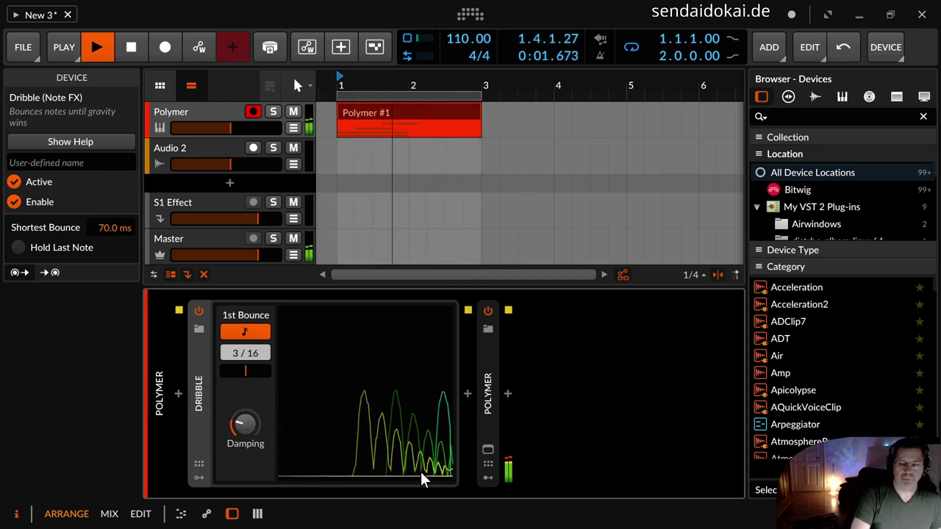
key(space)
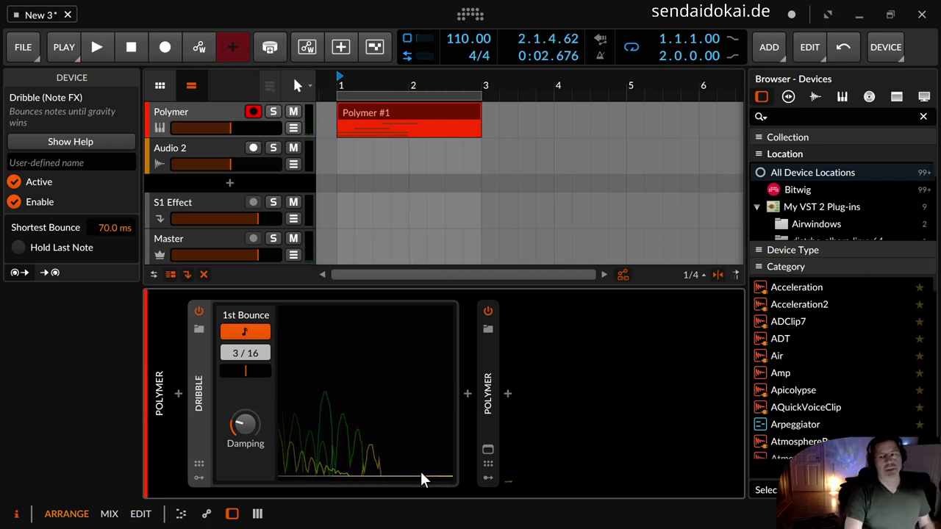
Add an instrument track below Polymer and load the TR 909 b drum machine preset on it
click(195, 112)
key(ctrl+t)
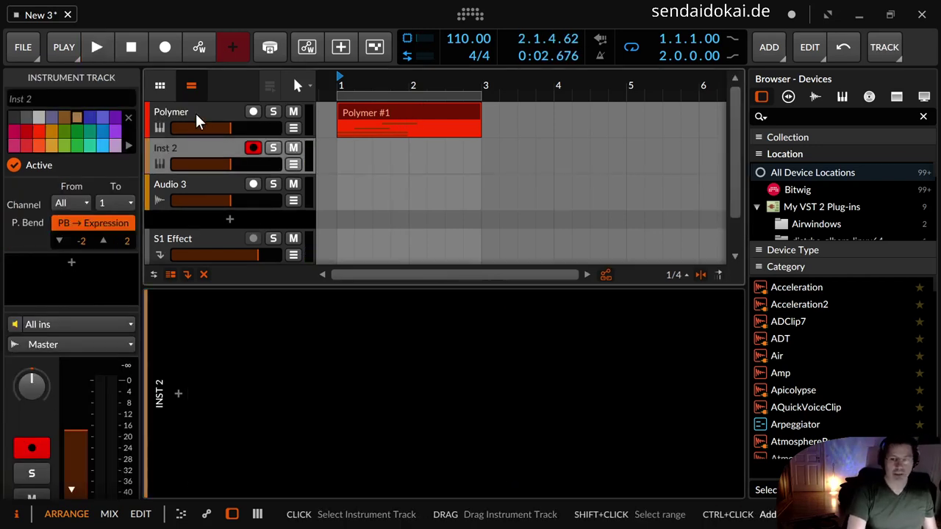
click(178, 396)
text(tr9)
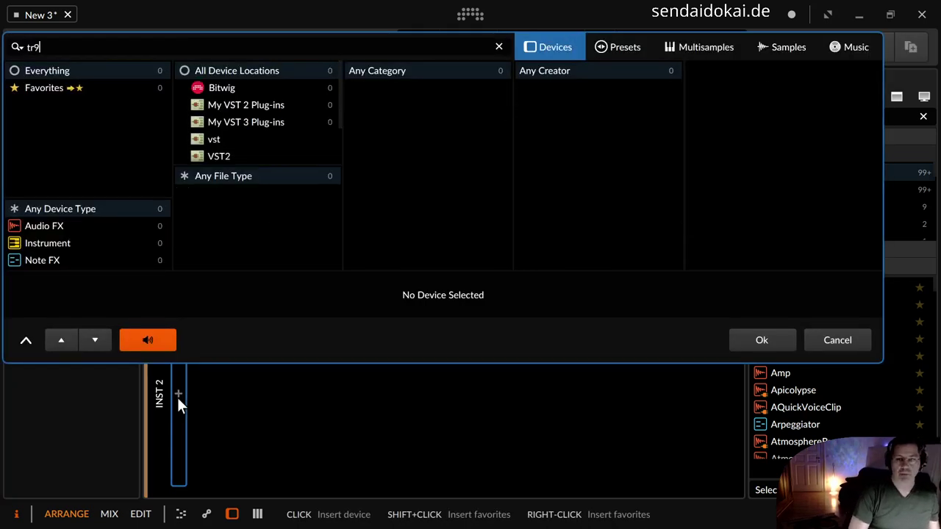
key(BackSpace)
text(90)
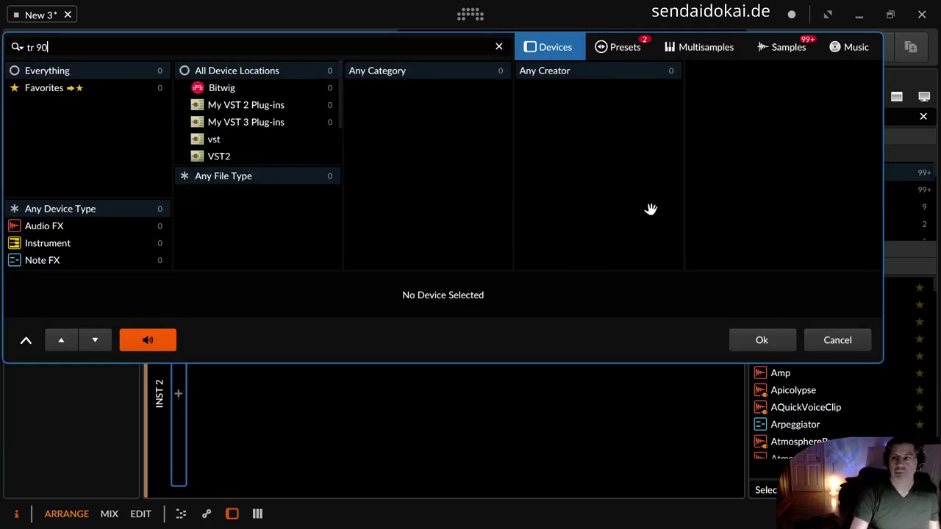
click(637, 52)
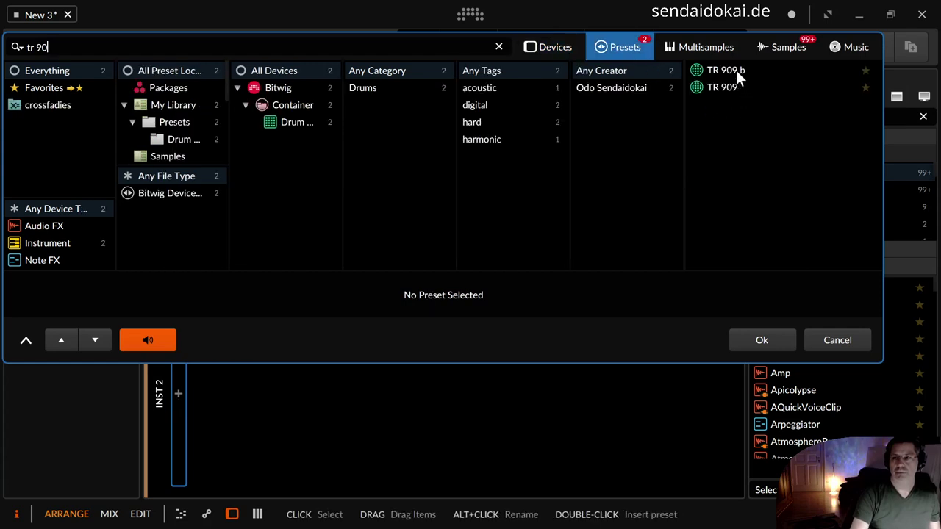
click(735, 69)
double_click(734, 68)
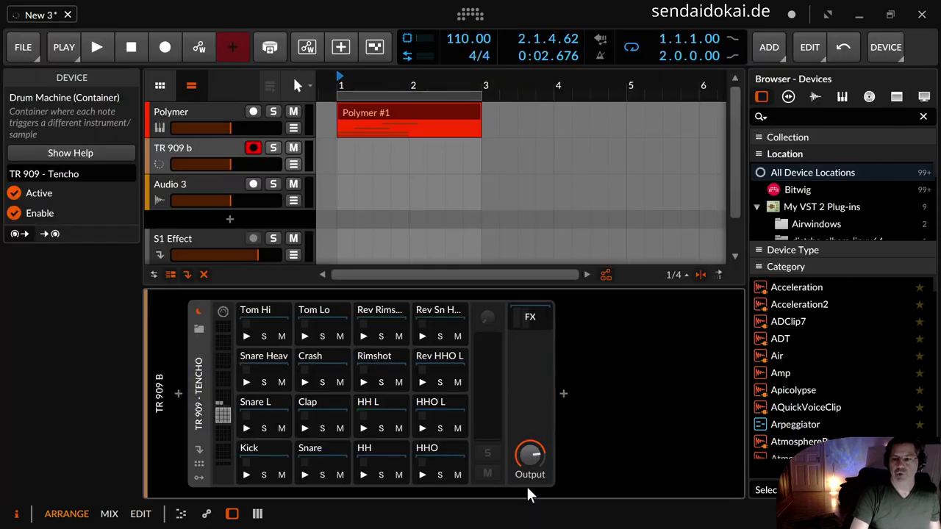
Insert a Dribble note effect before the Sampler in the drum machine's HH chain
click(391, 453)
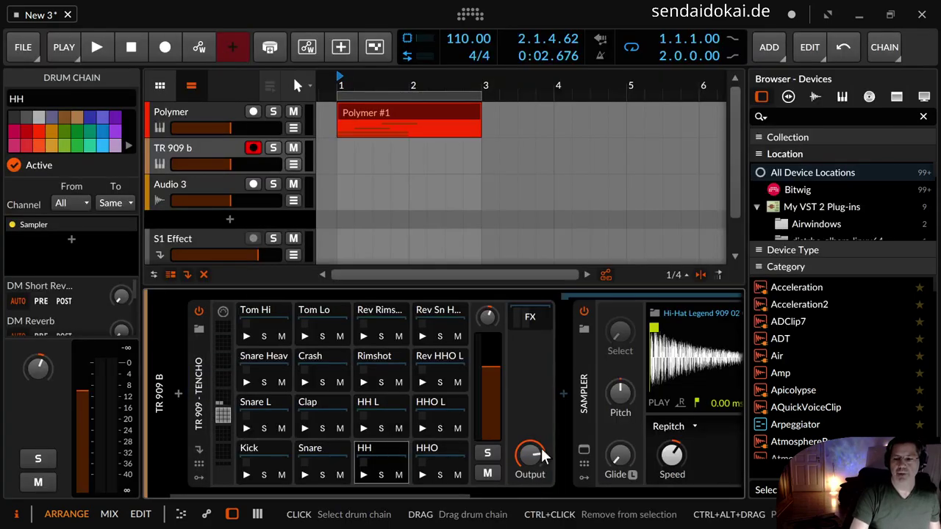
click(563, 392)
text(dribb)
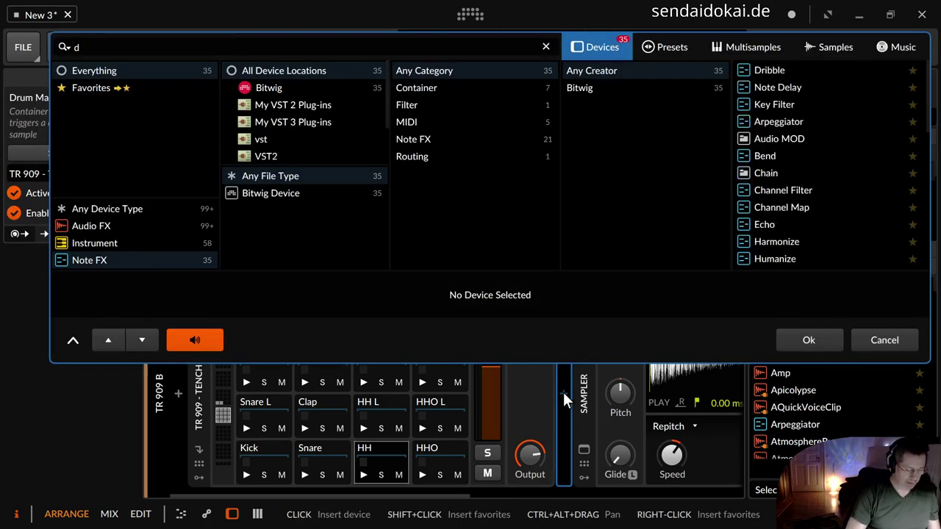
key(Return)
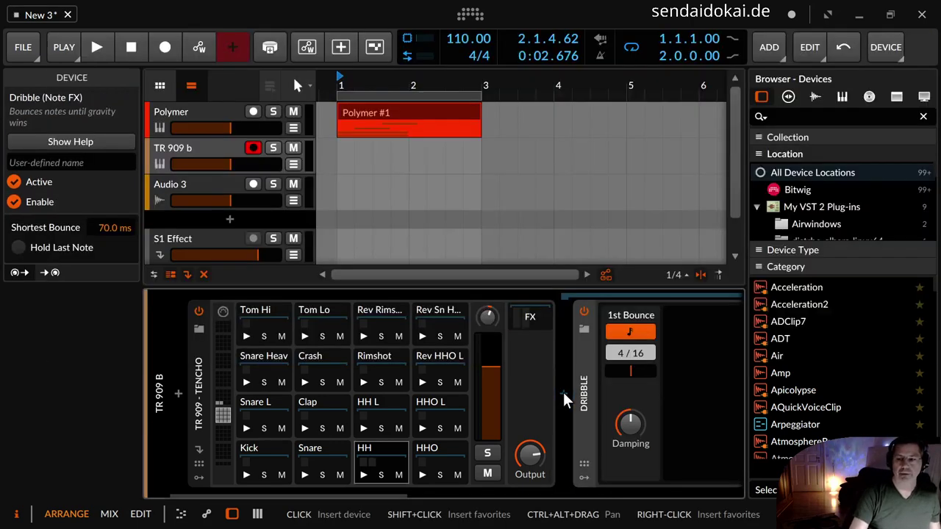
Create a one-bar clip at bar 1 on the TR 909 b track, loop that bar and solo the track
double_click(369, 150)
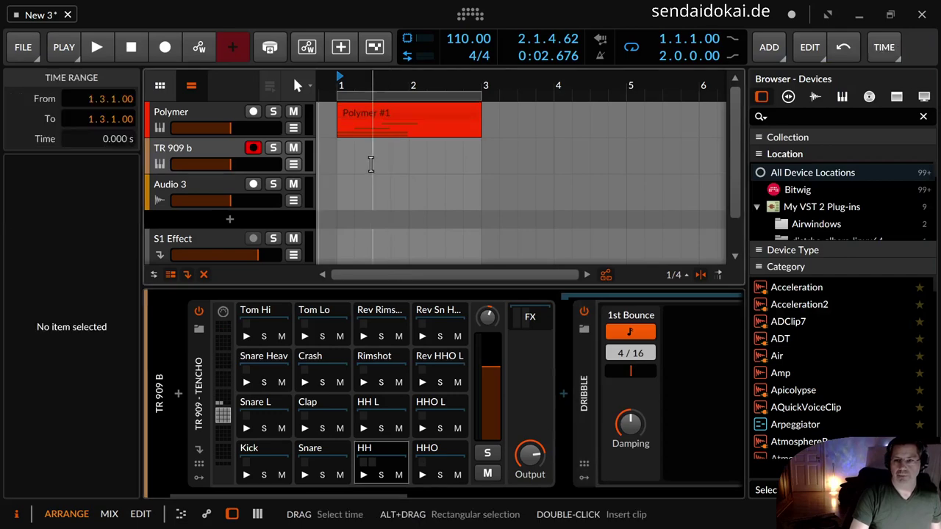
click(368, 145)
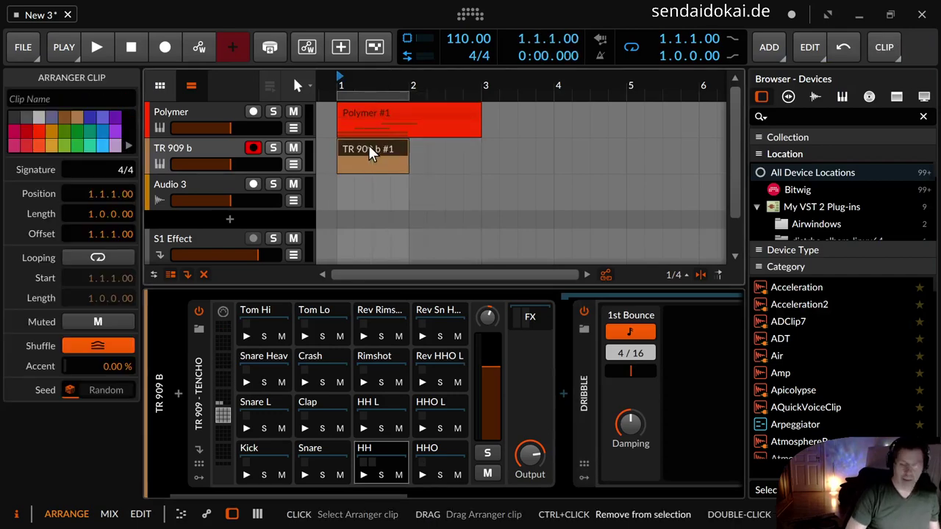
click(273, 148)
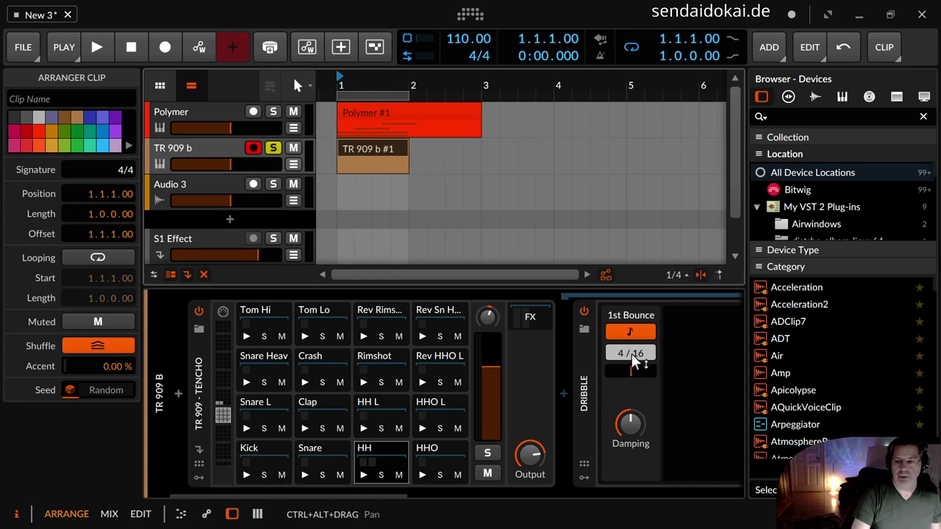
Fill the HH lane of the TR 909 b #1 clip with four consecutive one-beat notes
double_click(370, 146)
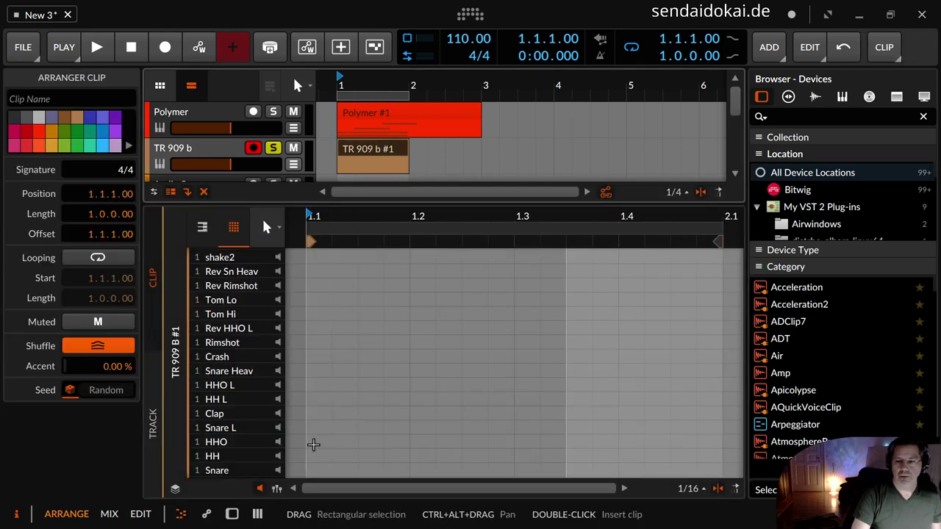
double_click(318, 457)
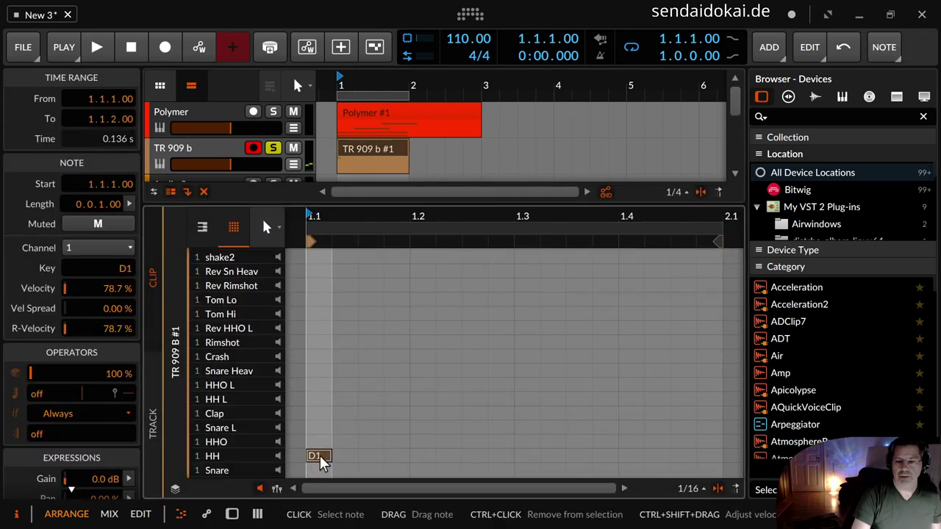
drag(362, 454, 393, 461)
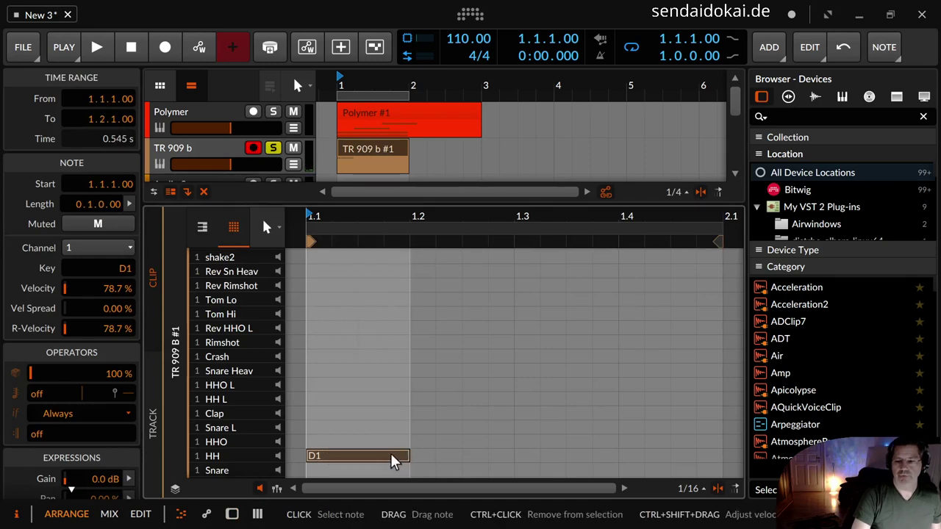
key(ctrl+d)
key(ctrl+d)
key(ctrl+d)
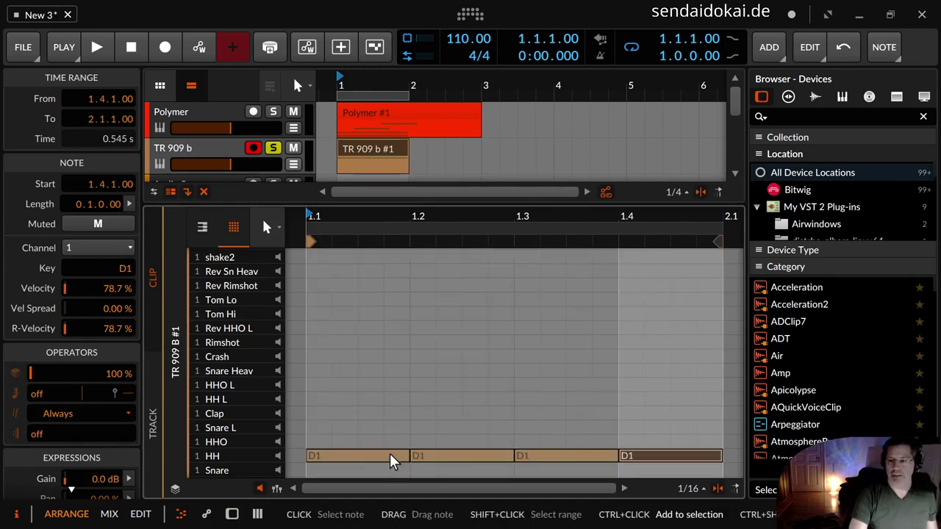
Play the hi-hat clip and set the HH chain's Dribble 1st Bounce to 1/16
click(357, 156)
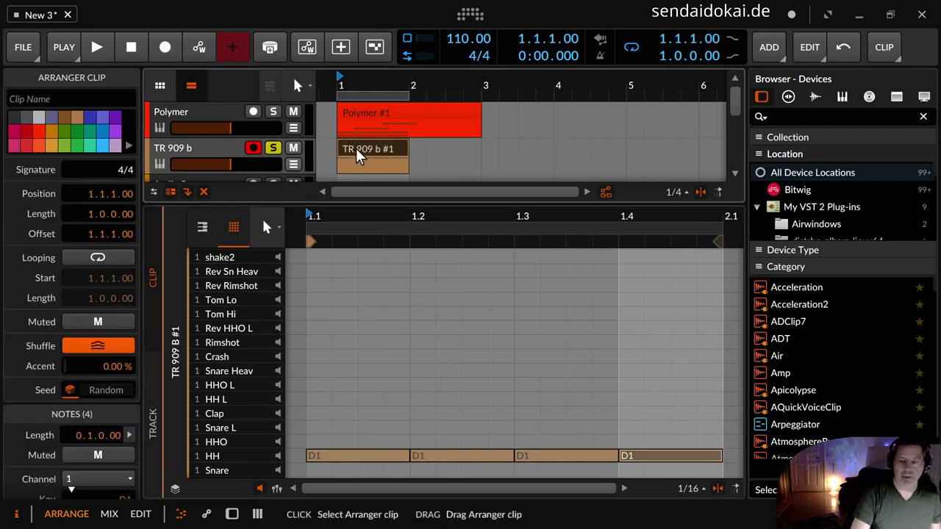
key(d)
key(space)
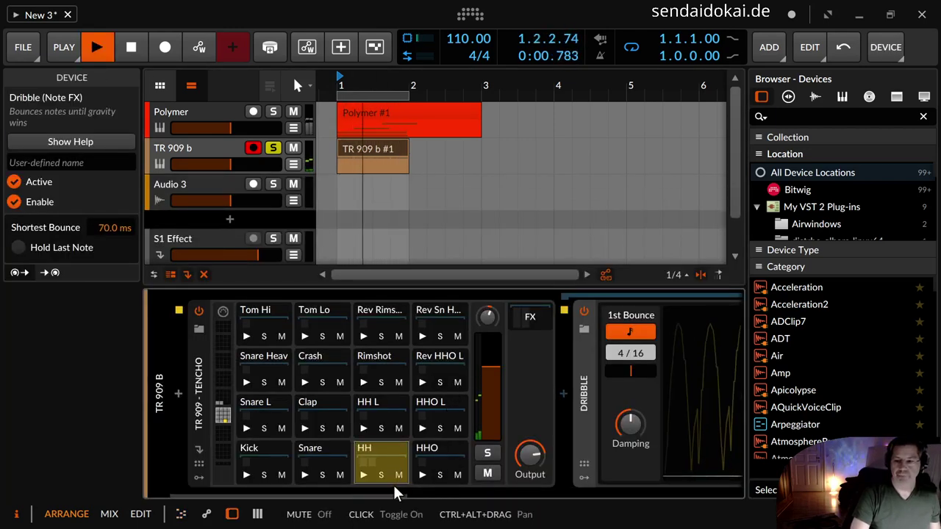
drag(404, 496, 495, 495)
drag(370, 353, 369, 378)
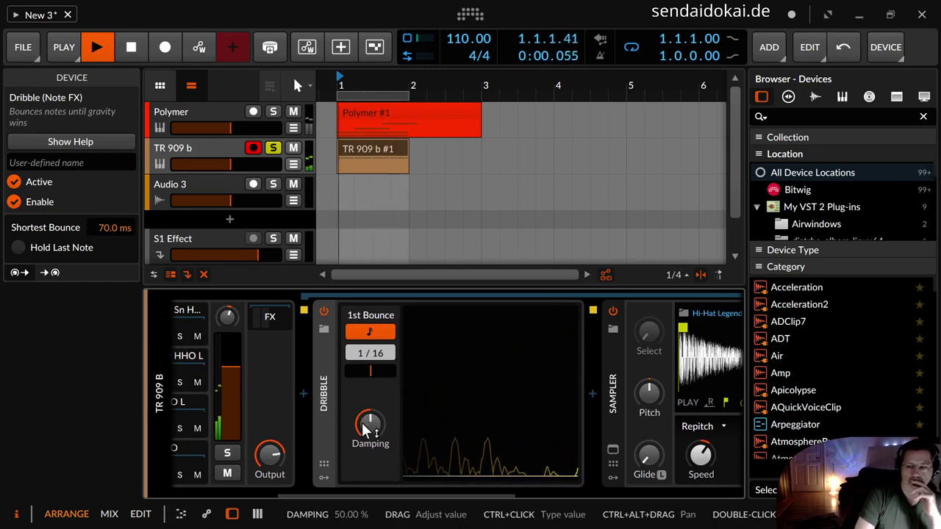
Give the hi-hat Dribble a strongly positive Beat Time Offset and lower its Damping to slightly under 50%
mouse_move(370, 371)
mouse_down()
mouse_move(370, 360)
mouse_move(383, 376)
mouse_up()
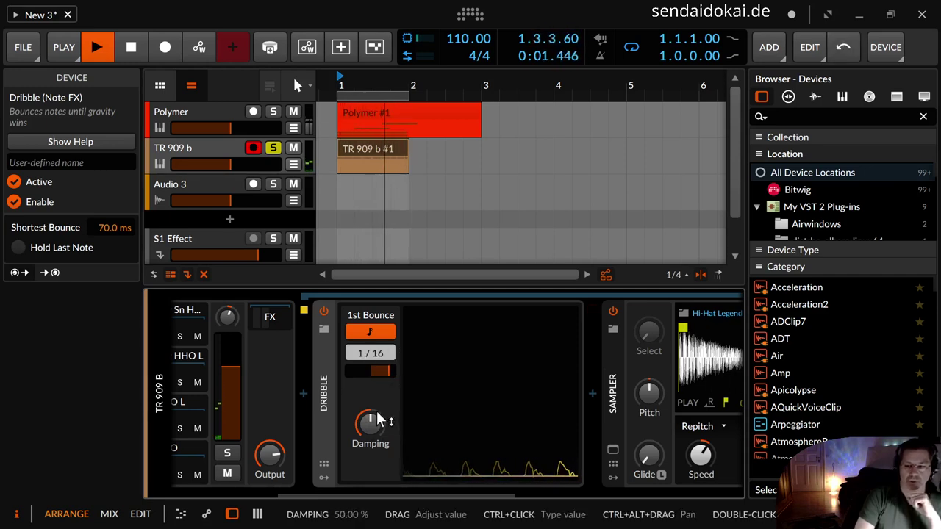
drag(374, 420, 374, 434)
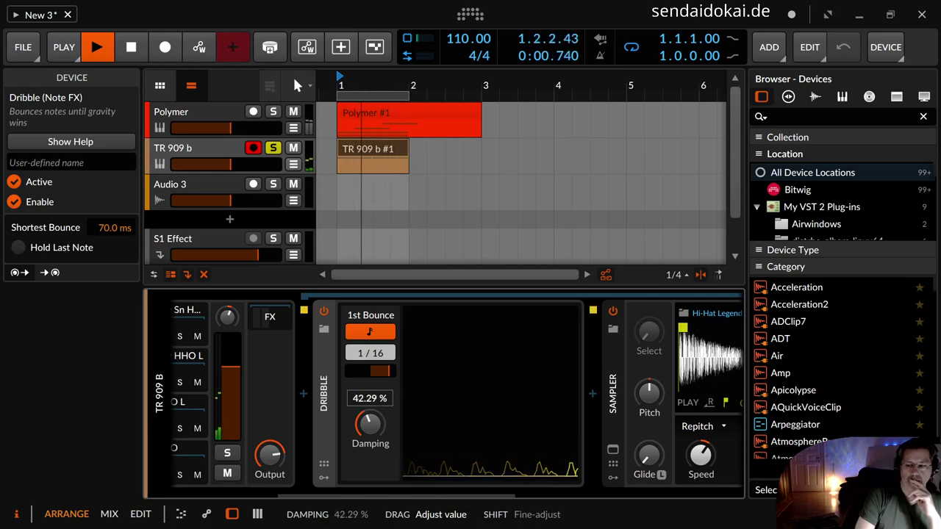
drag(370, 425, 370, 423)
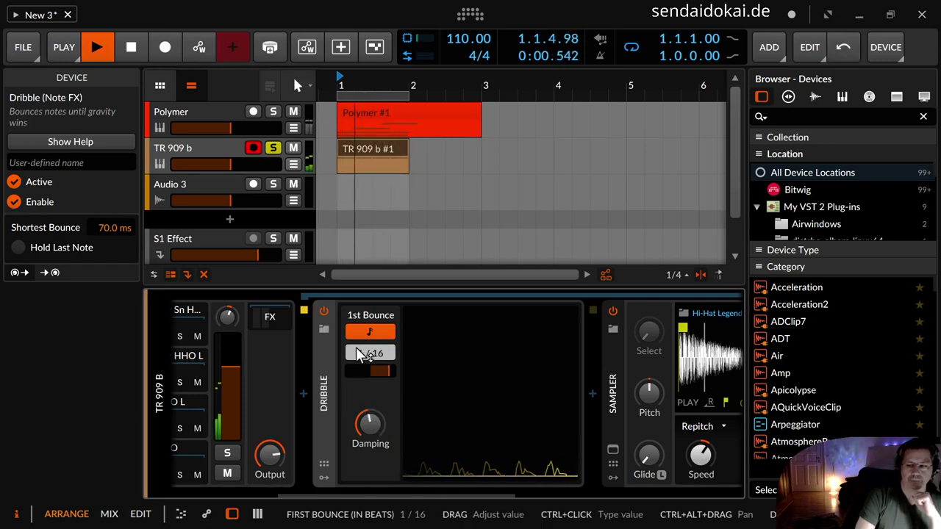
Set the hi-hat Dribble's 1st Bounce to 3/16 with a moderately negative Beat Time Offset, and stop playback
drag(356, 347, 352, 372)
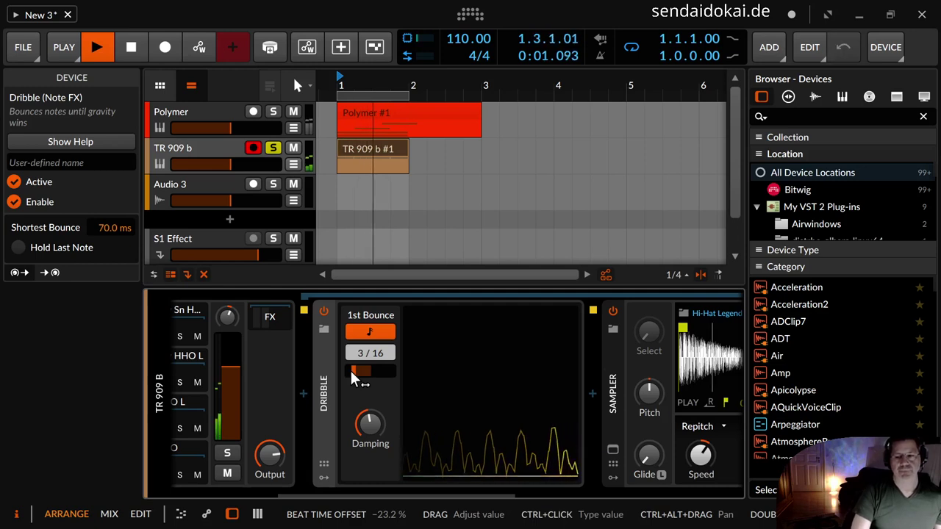
drag(350, 368, 351, 363)
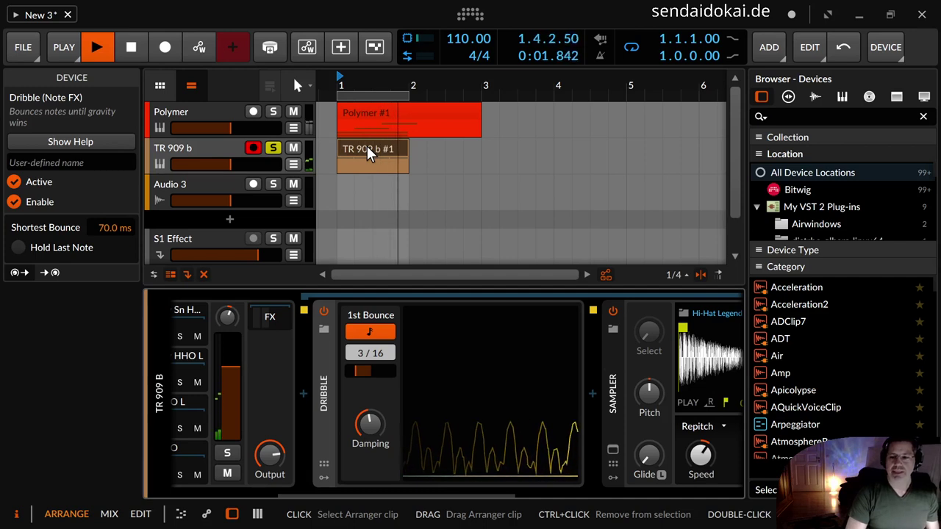
key(space)
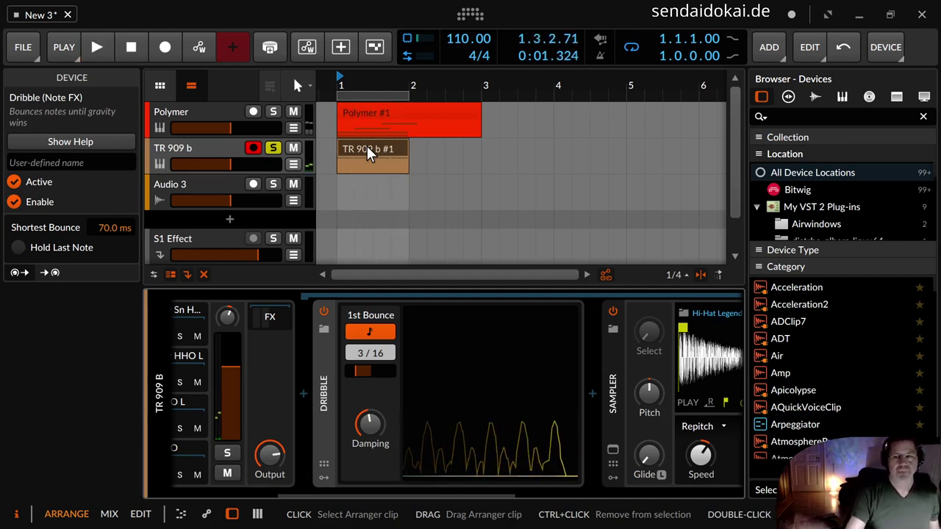